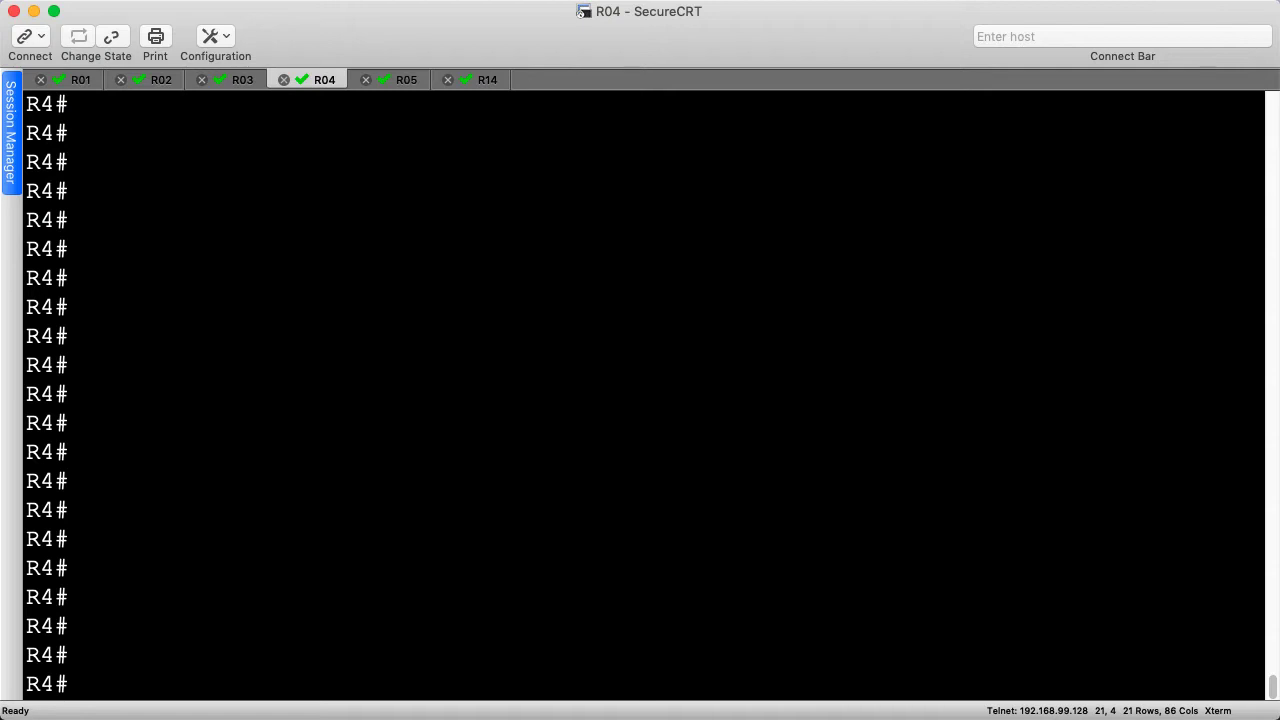
Step: Show R4's IPv6 route entry for fc00::1/128 and ping fc00::1
type("show ipv6 route fc00::1/128")
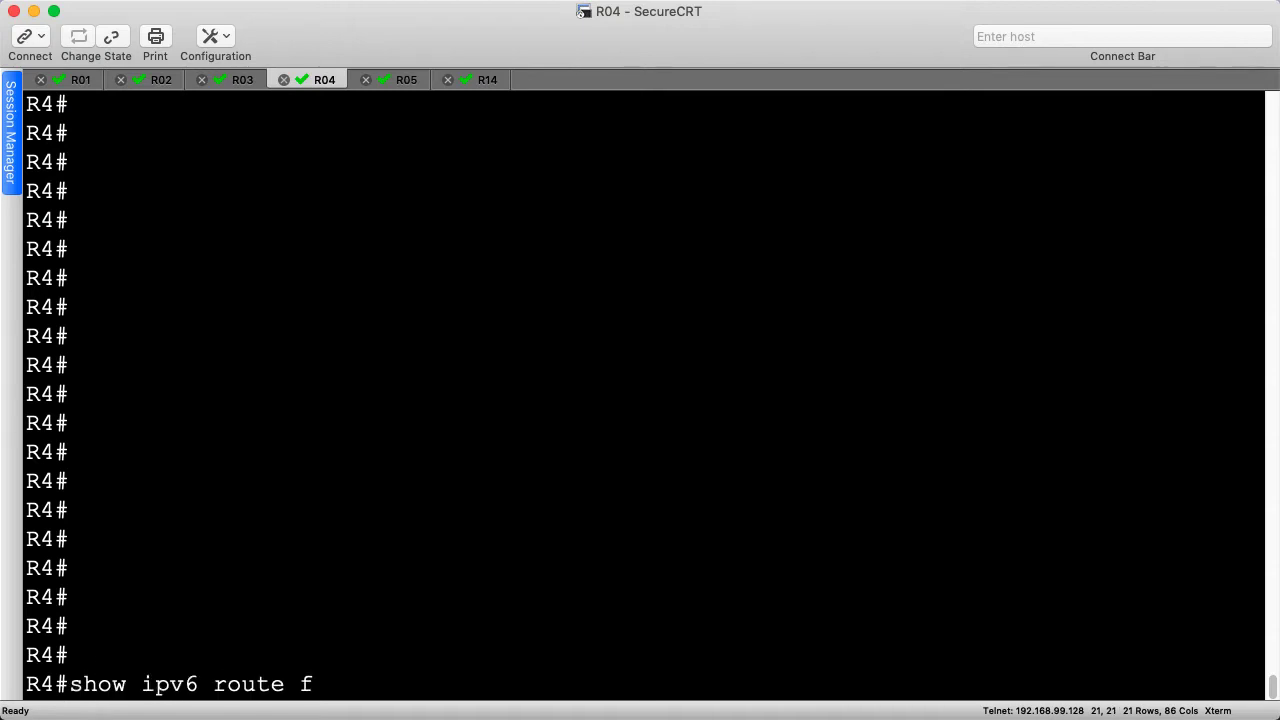
key("Return")
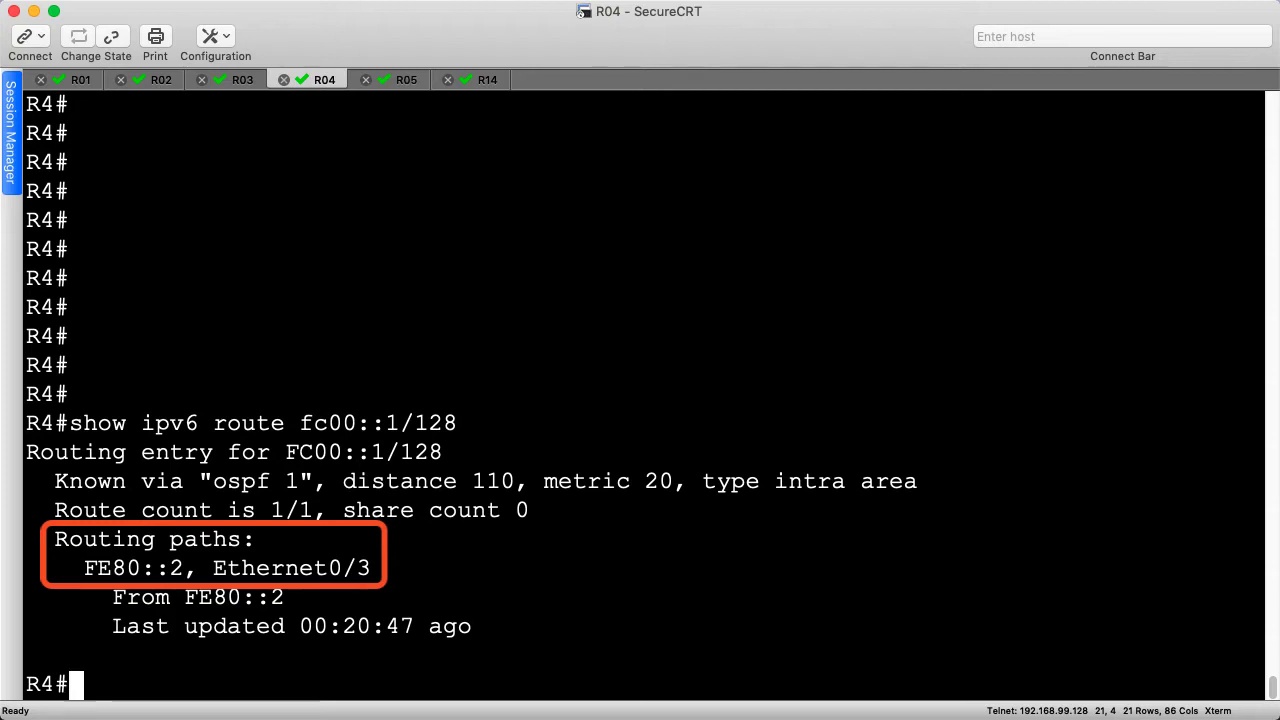
type("ping fc00::1")
key("Return")
Step: Trace the route from R4 to fc00::1 and test the startup-config.cfg download with the dl6 alias
type("traceroute fc00::1")
key("Return")
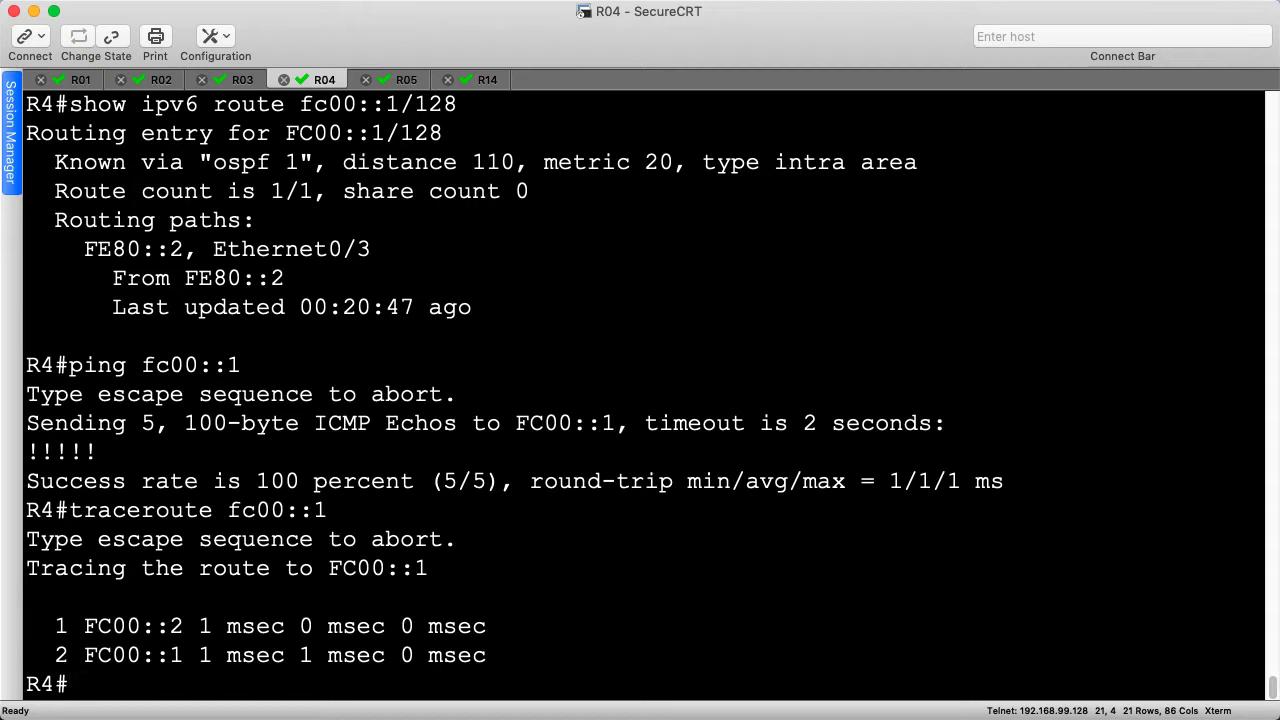
type("dl6")
key("Return")
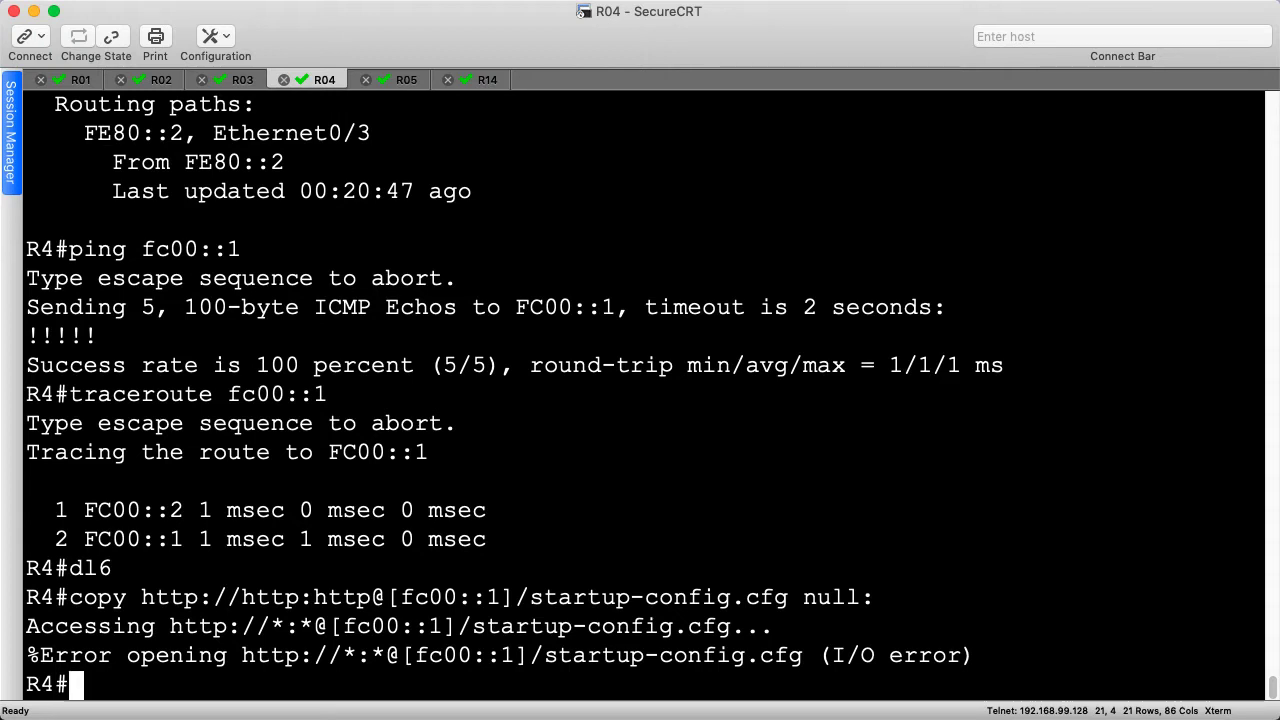
Step: Display the OSPFv3 process 1 area 0 IPv6 router LSA from 10.0.0.4 and the lines containing "ID" for interface ethernet0/1
type("show")
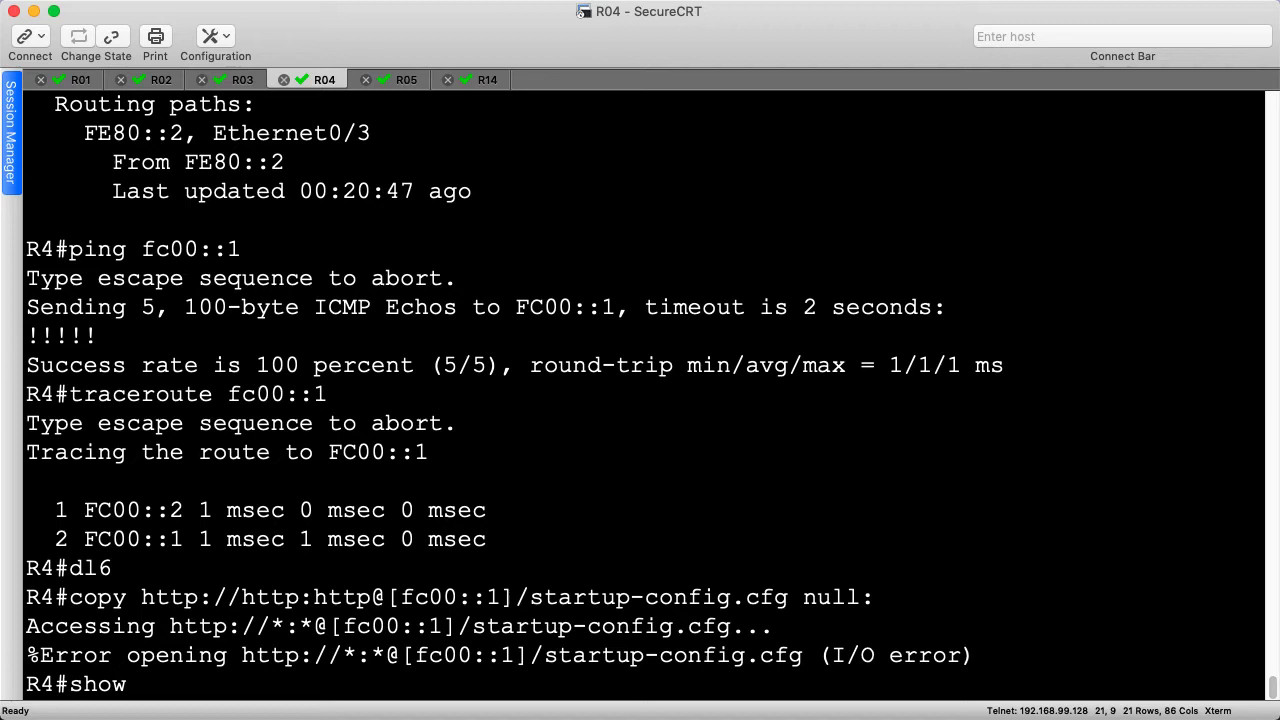
type(" ospfv3 1 0 ipv6 database router adv-router 10.0.0.4")
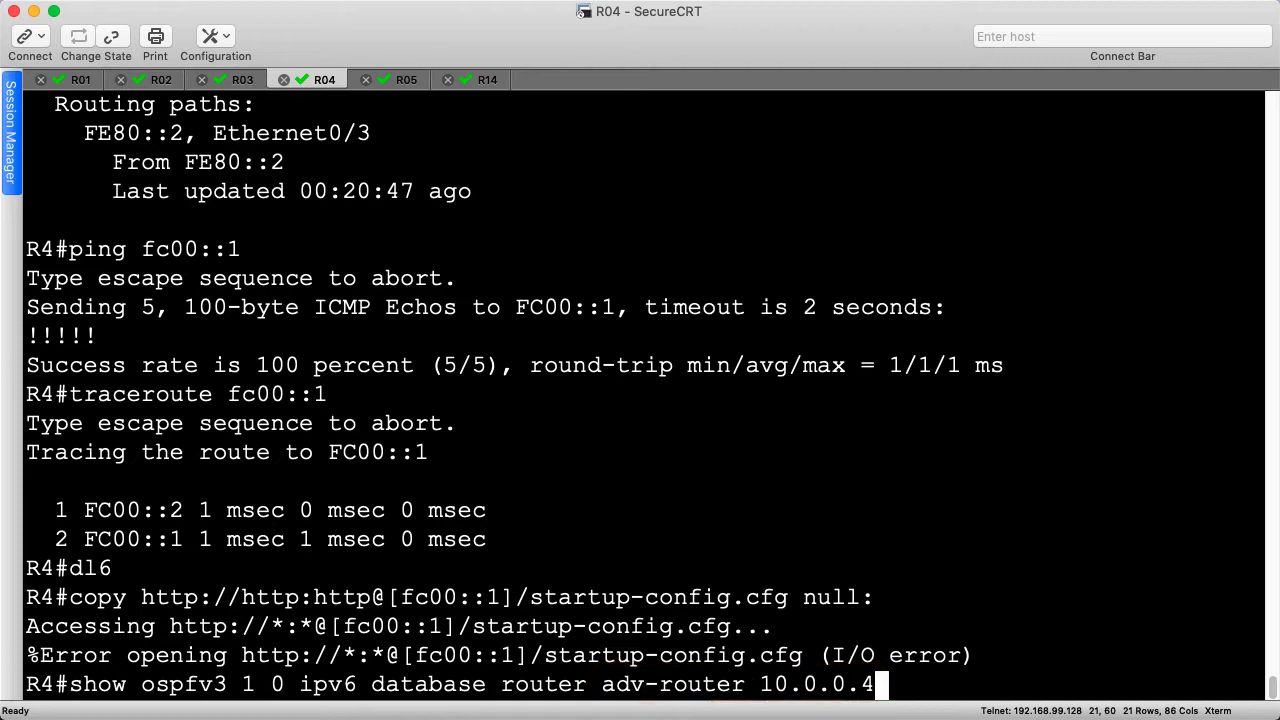
key("Return")
key("Return")
key("Return")
key("Return")
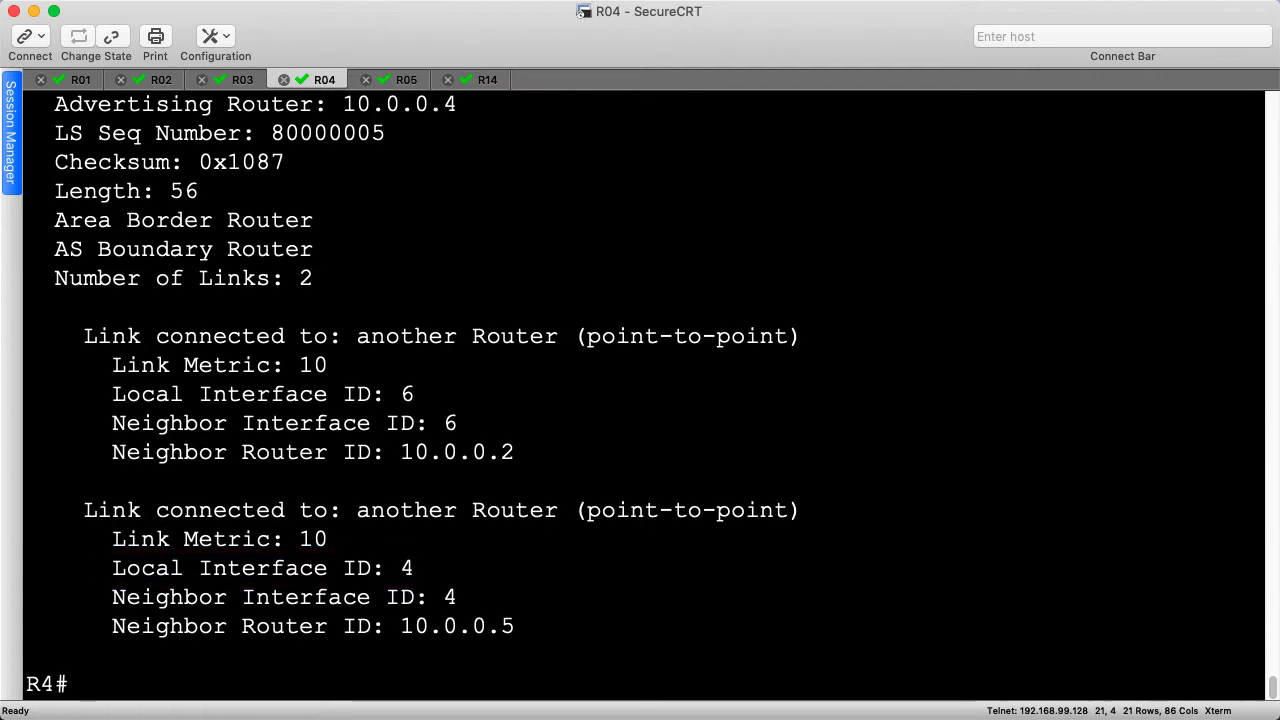
type("show ospfv3 1 ipv6 interface ethernet0/1 | inc ID")
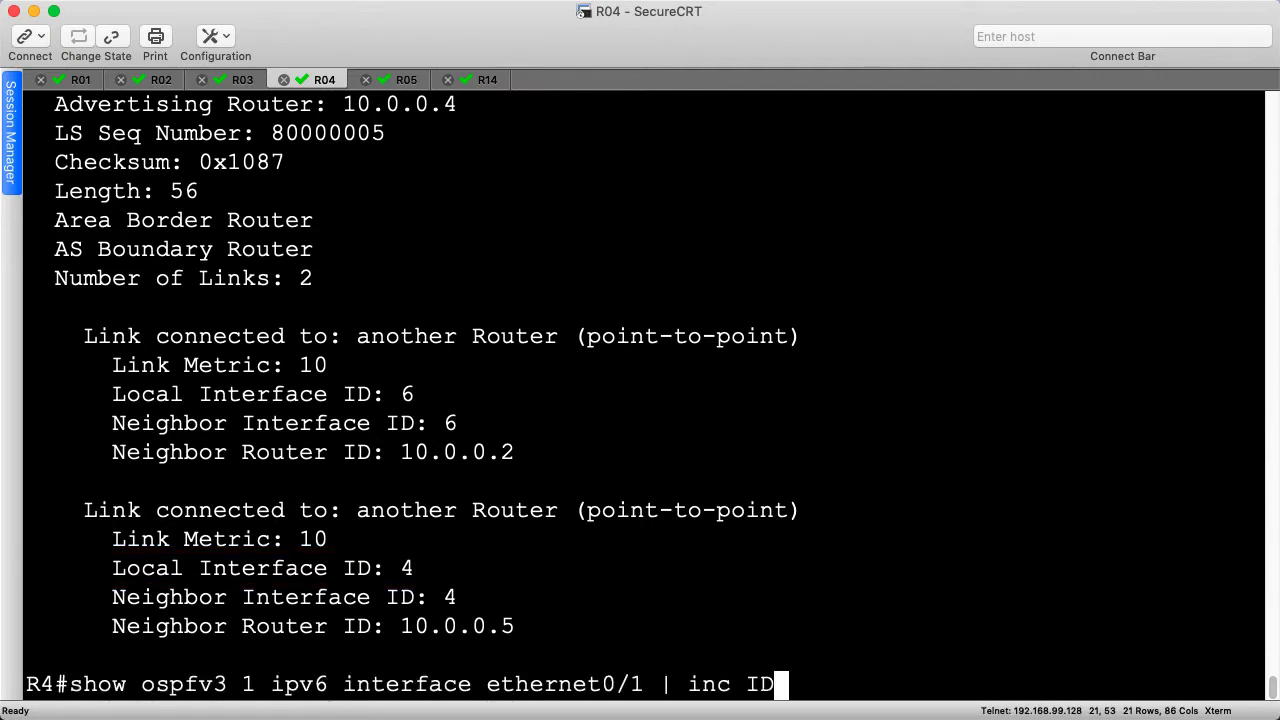
key("Return")
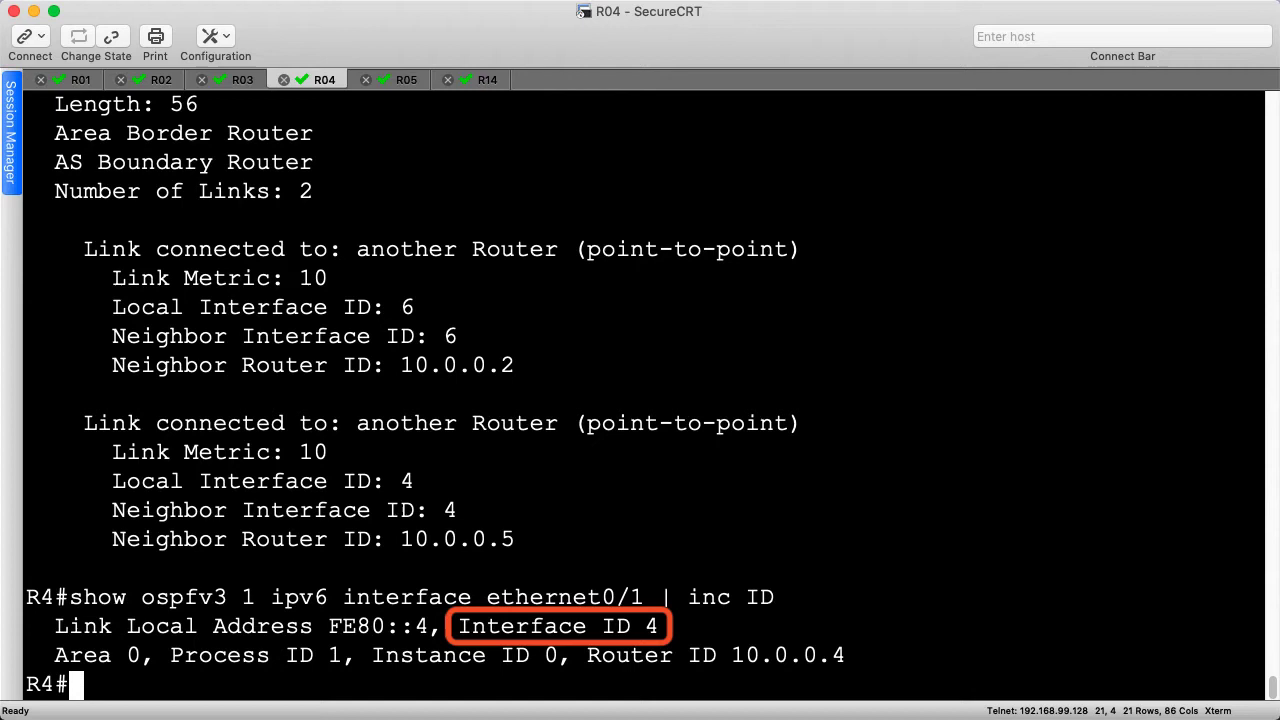
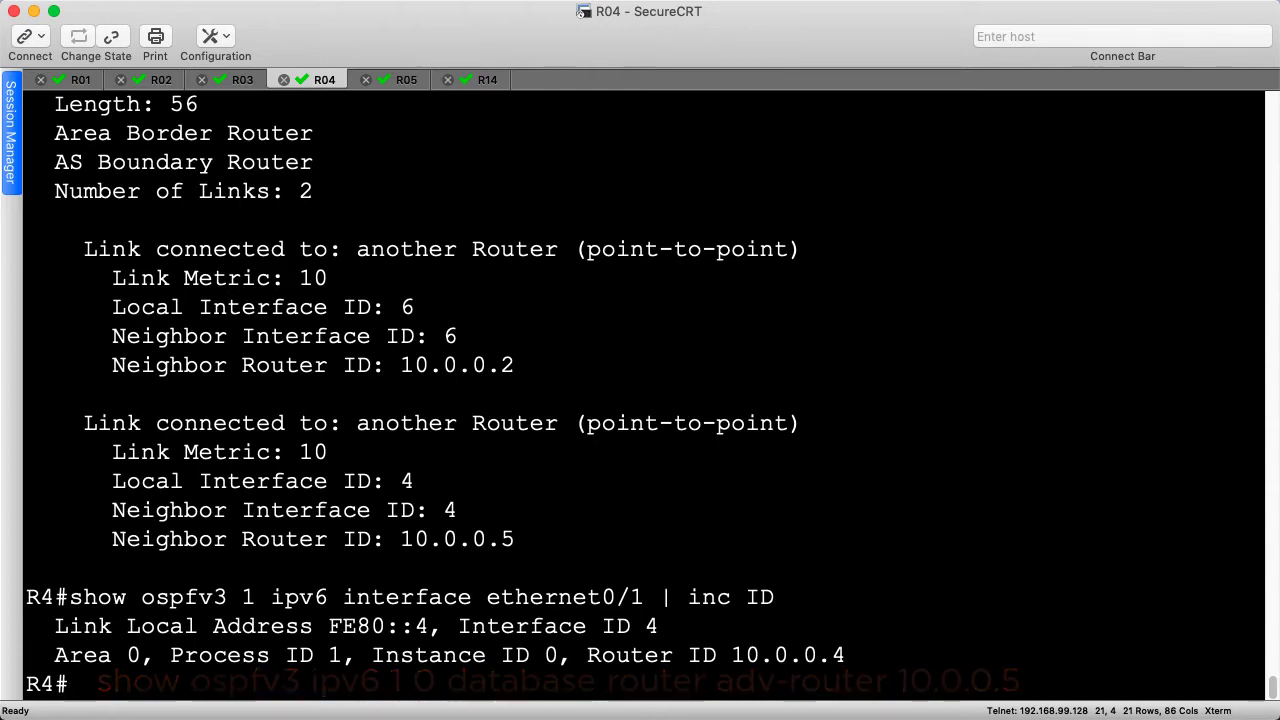
Step: Display the OSPFv3 process 1 area 0 IPv6 router LSAs advertised by 10.0.0.5 and 10.0.0.3
type("show ospfv3 1 0 ipv6 database router adv-router 10.0.0.5")
key("Return")
key("space")
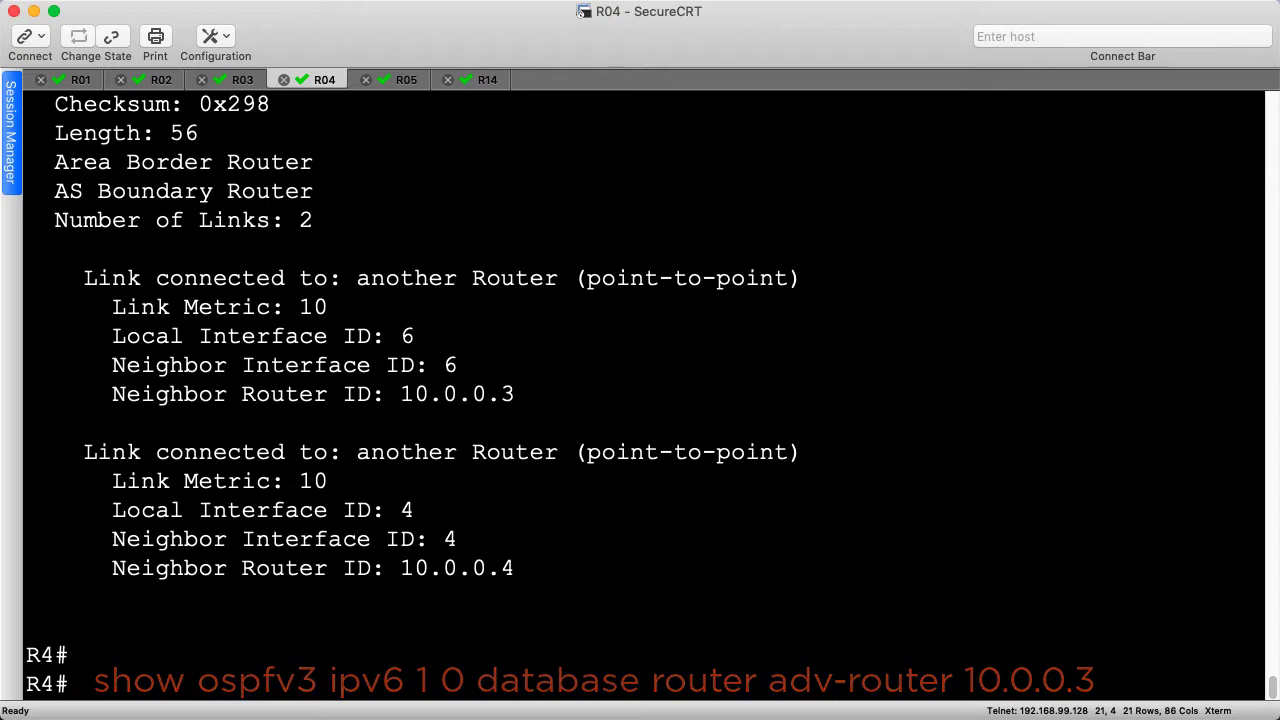
type("show ospfv3 1 0 ipv6 database router adv-router 10.0.0.3")
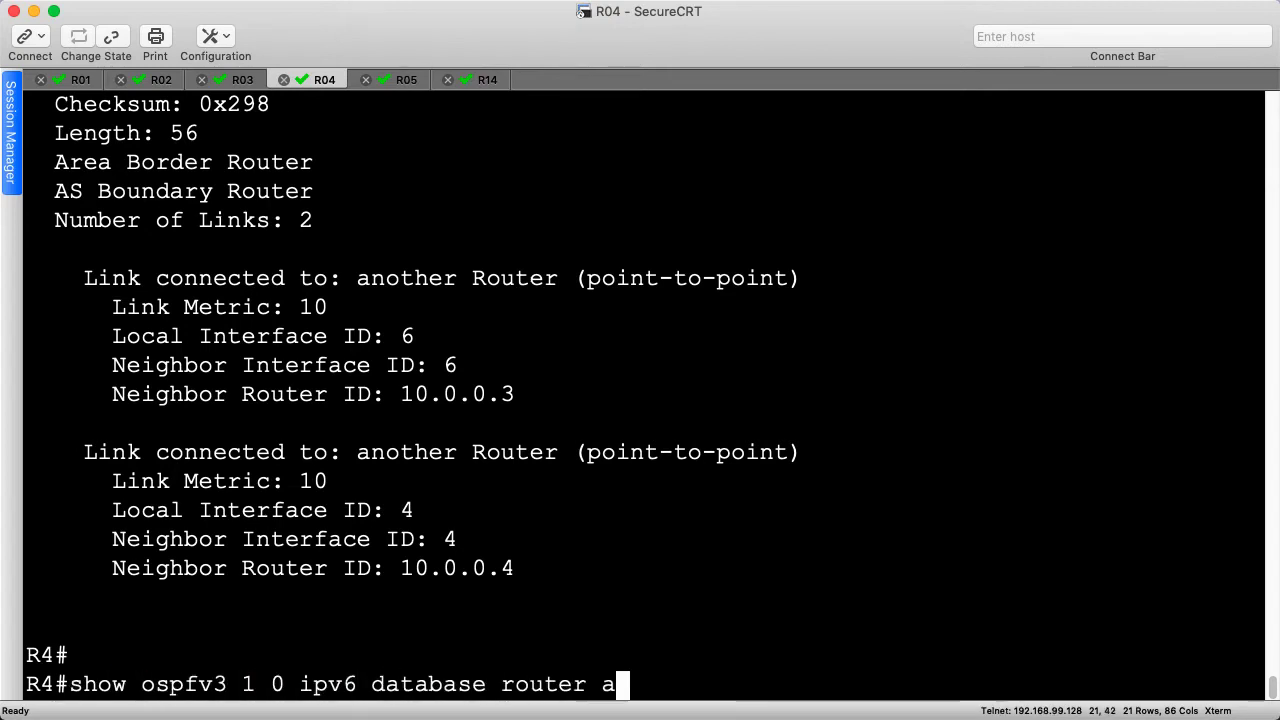
key("Return")
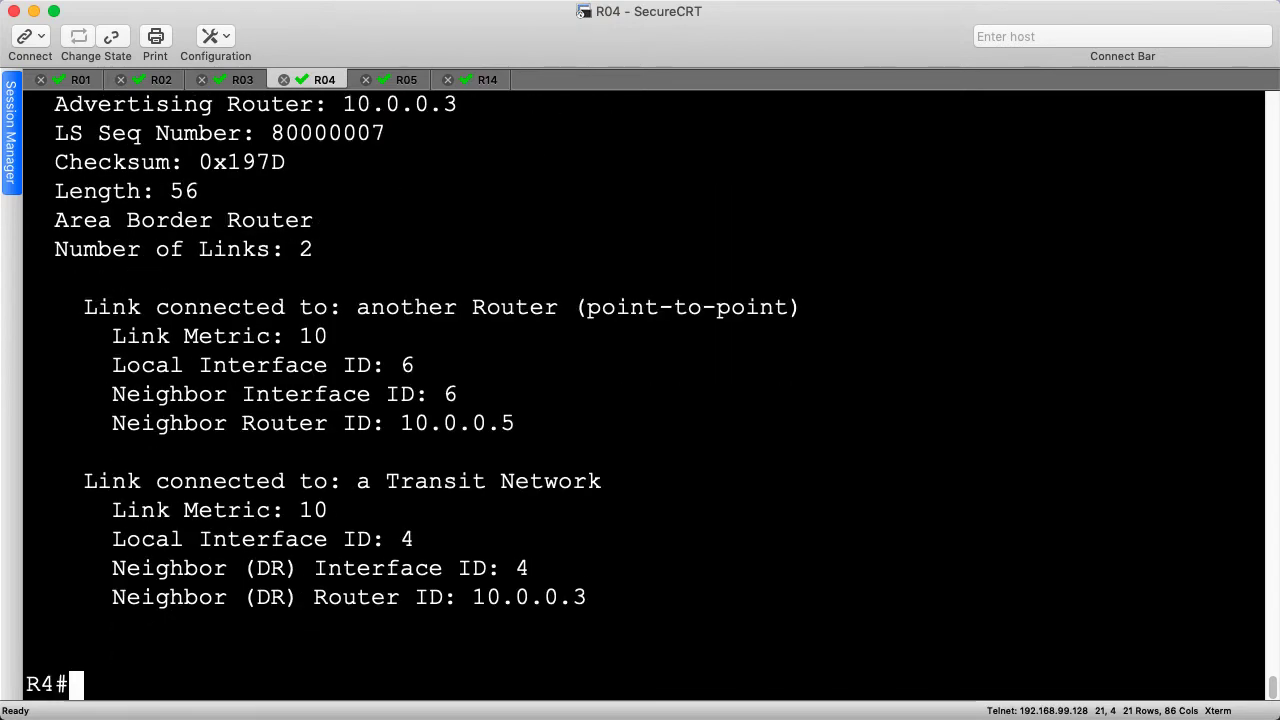
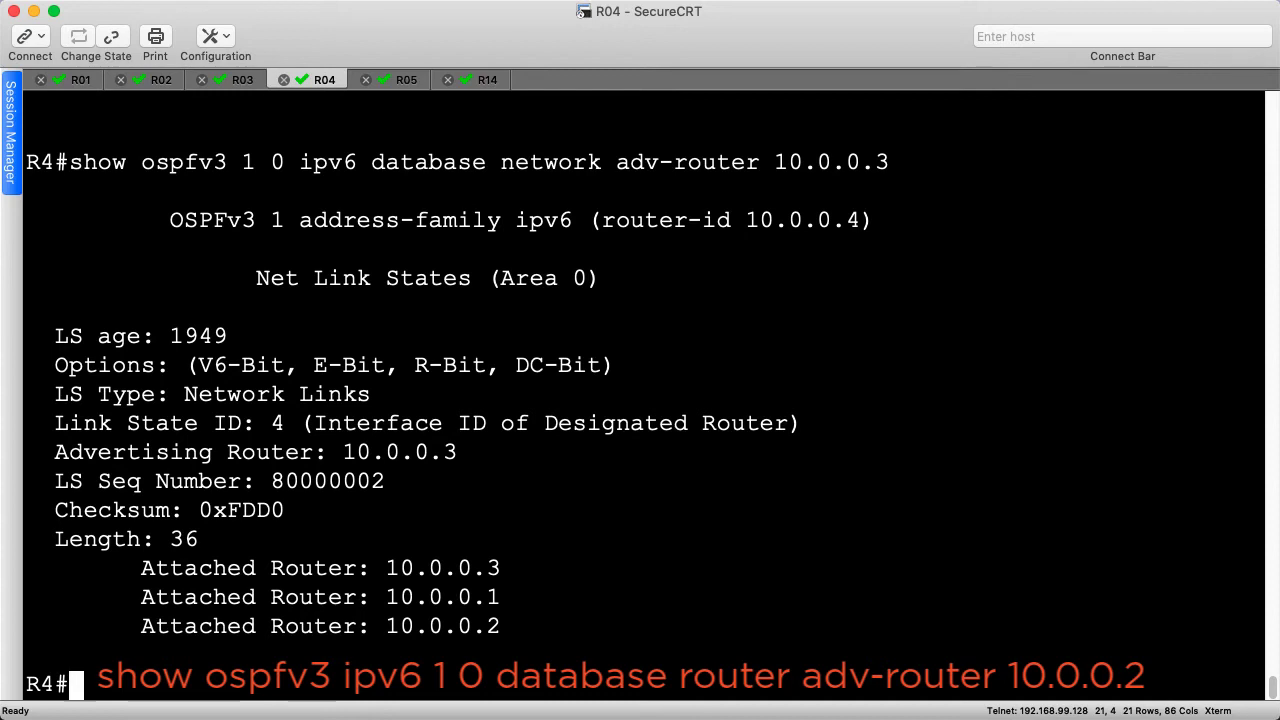
Step: Display the OSPFv3 process 1 area 0 IPv6 router LSAs advertised by 10.0.0.2 and 10.0.0.1
type("show ospfv3 1 0 ipv6 database router adv-router 10.0.0.2")
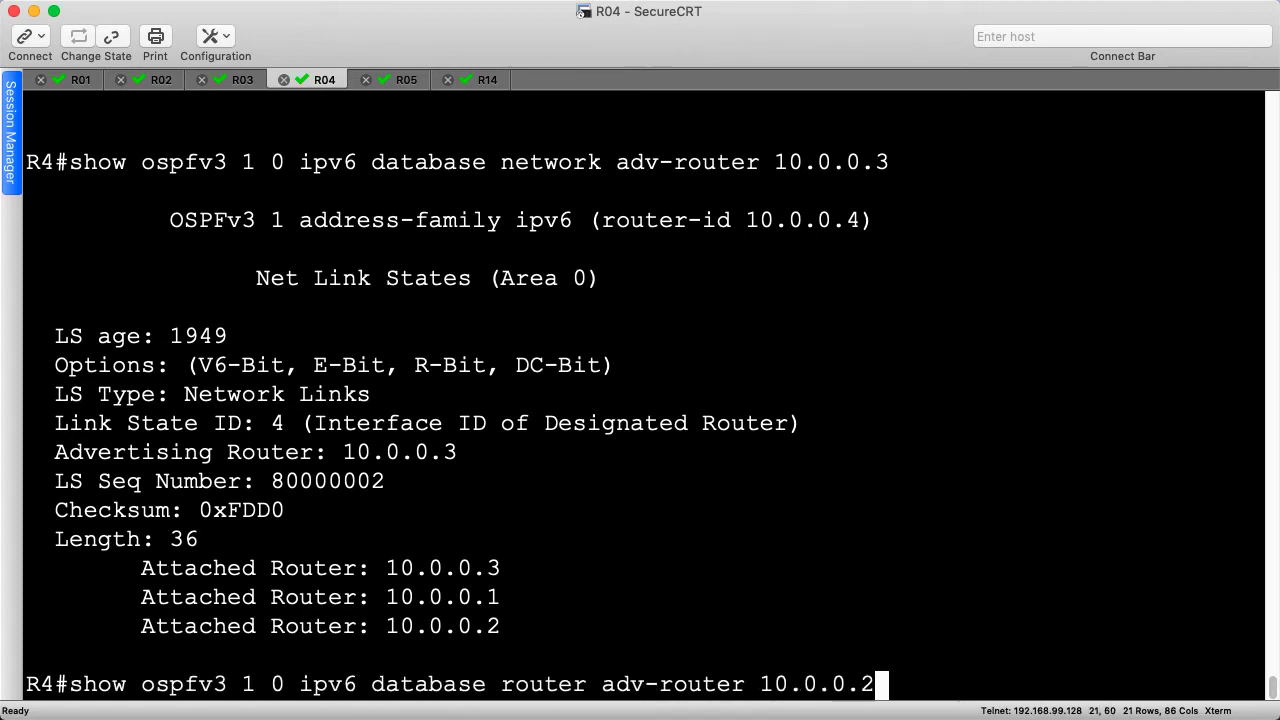
key("Return")
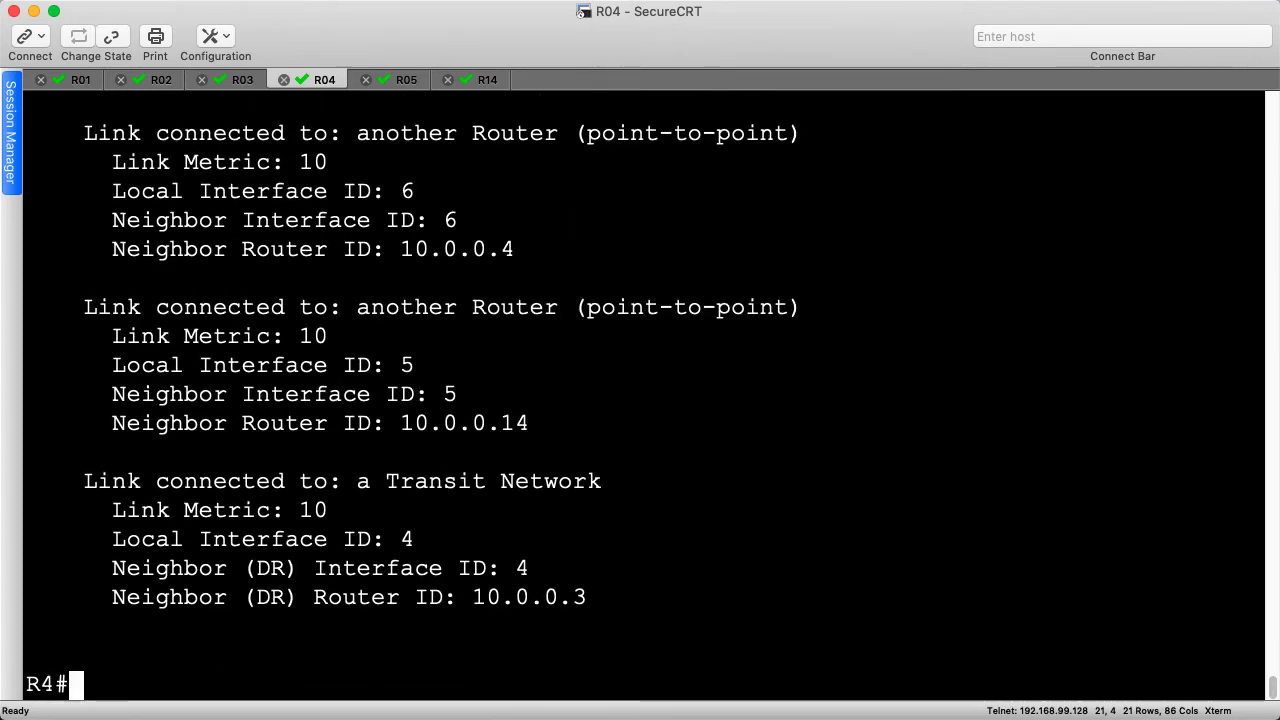
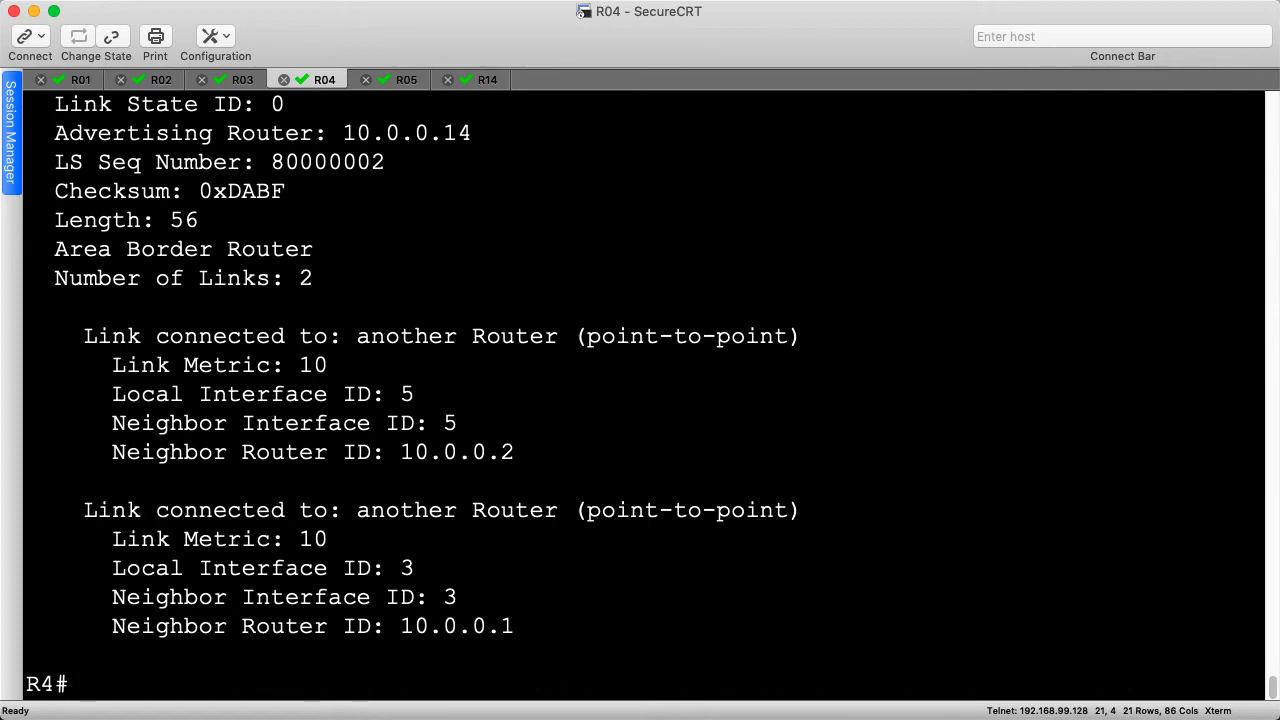
type("show ospfv3 1 0 ipv6 database router adv-router 10.0.0.1")
key("Return")
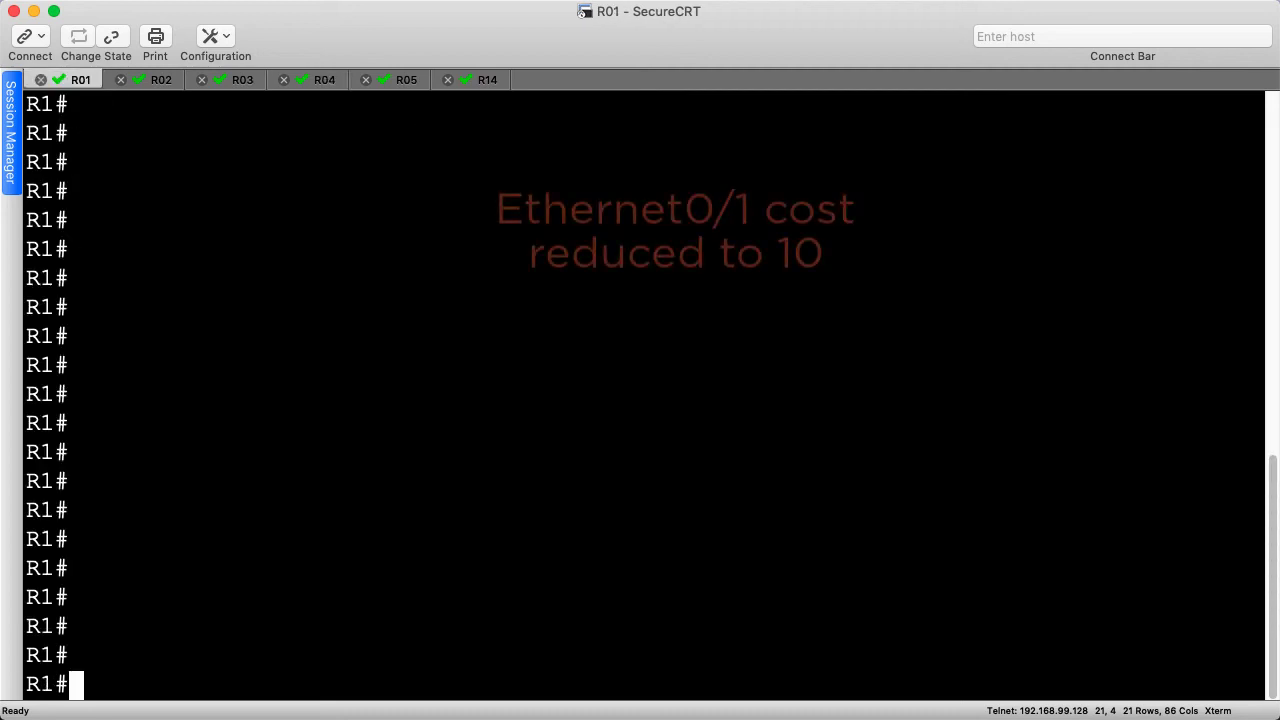
Step: On R1, set the OSPFv3 process 1 IPv6 cost of interface eth0/1 to 10 and leave configuration mode
type("conf t")
key("Return")
type("int eth0/1")
key("Return")
type("ospfv3 1 ipv6 cost 10")
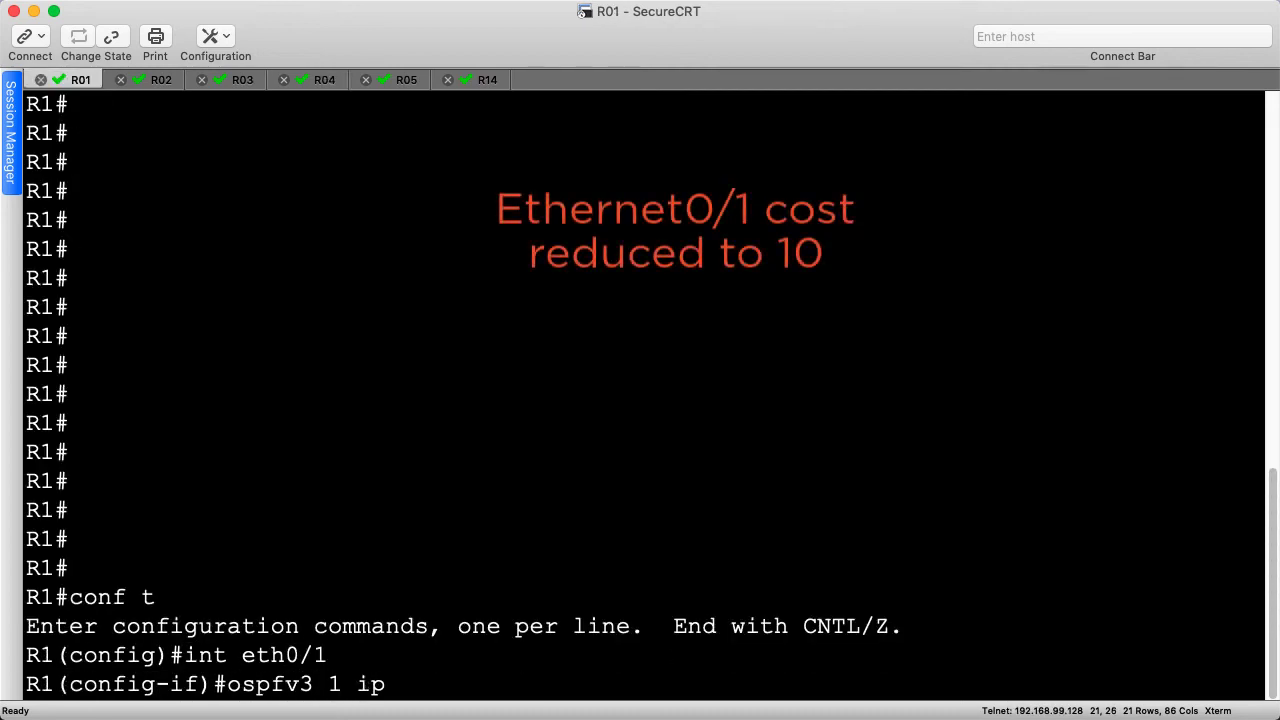
key("Return")
type("end")
key("Return")
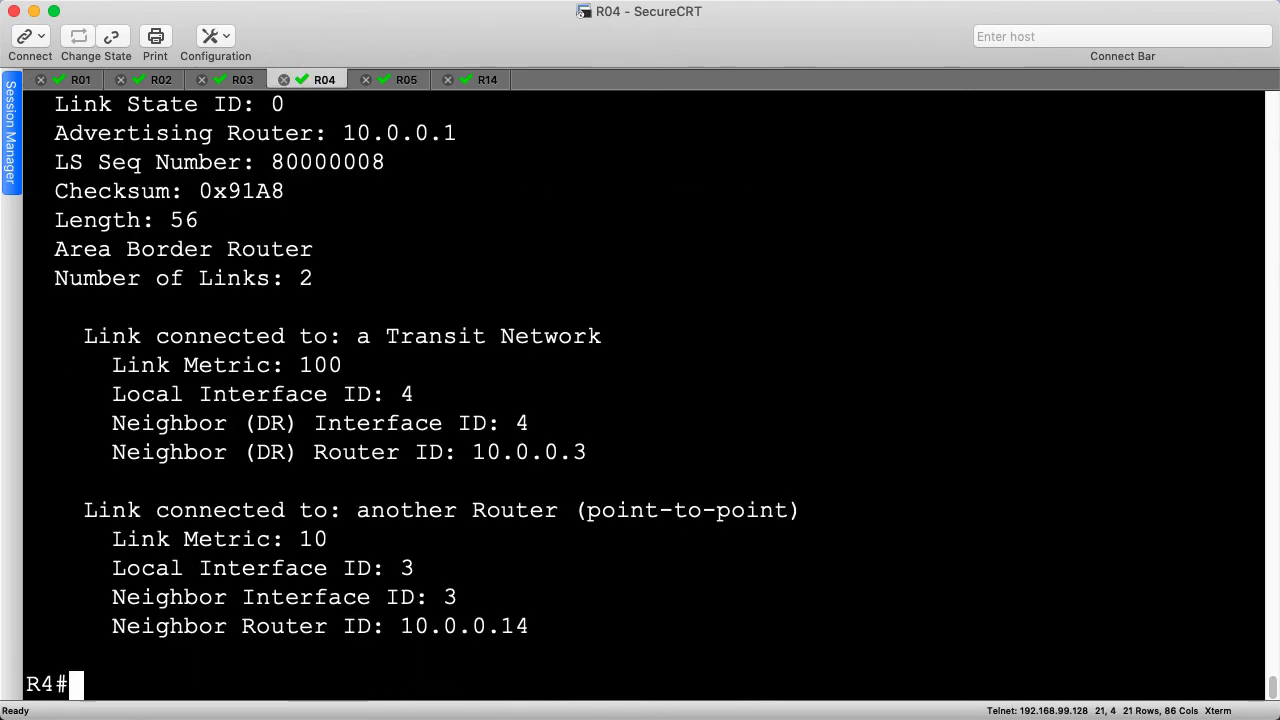
Step: On R4, redisplay the router LSA advertised by 10.0.0.1 and retest the startup-config.cfg download with the dl6 alias
key("Up")
key("Return")
key("space")
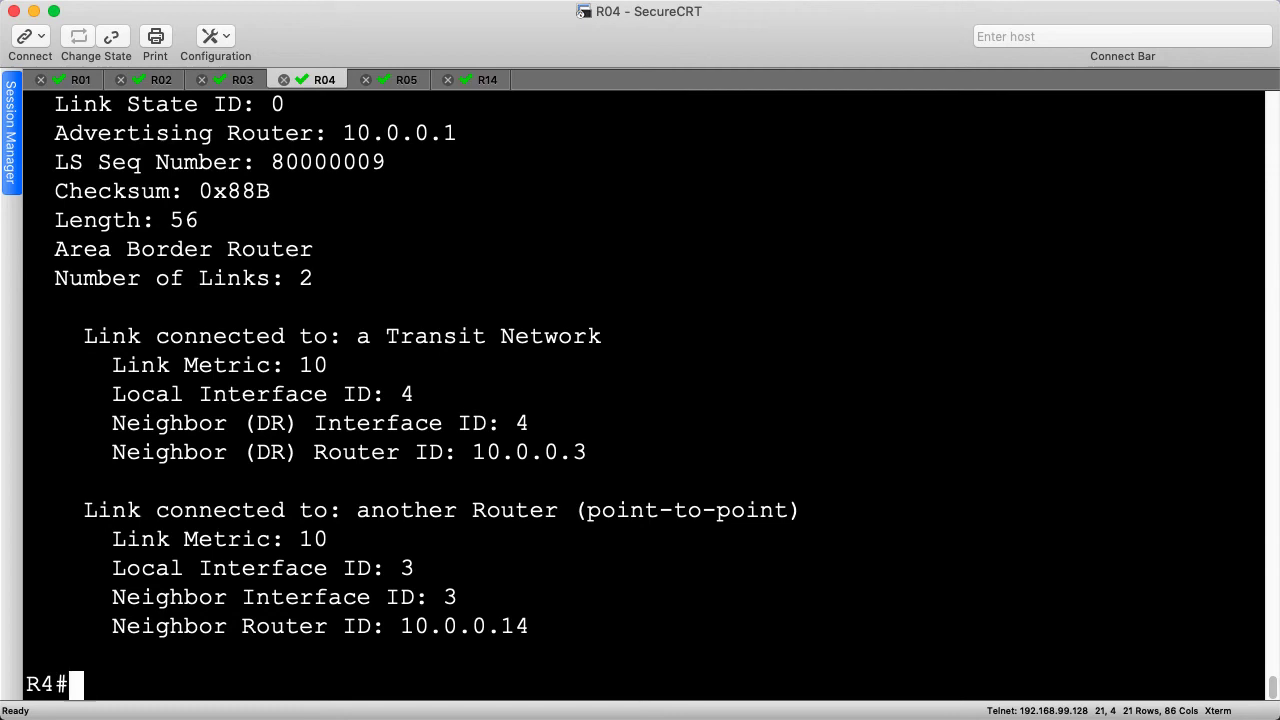
type("dl6")
key("Return")
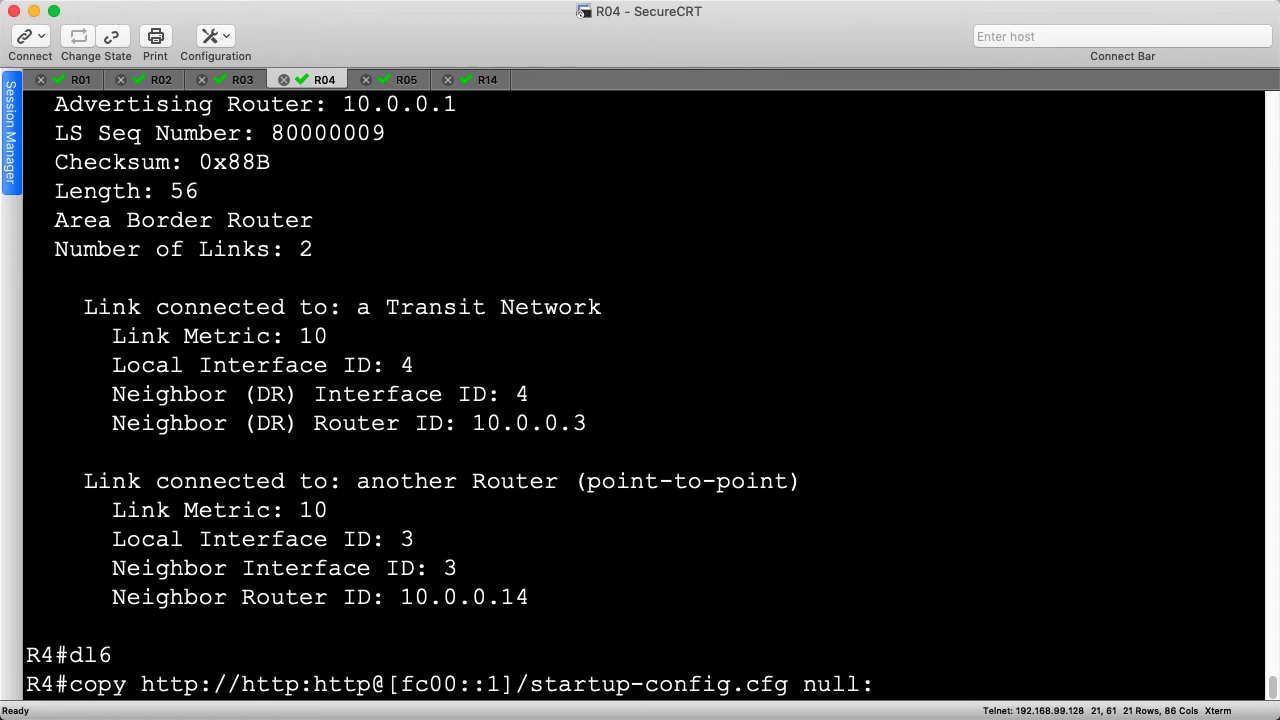
key("Return")
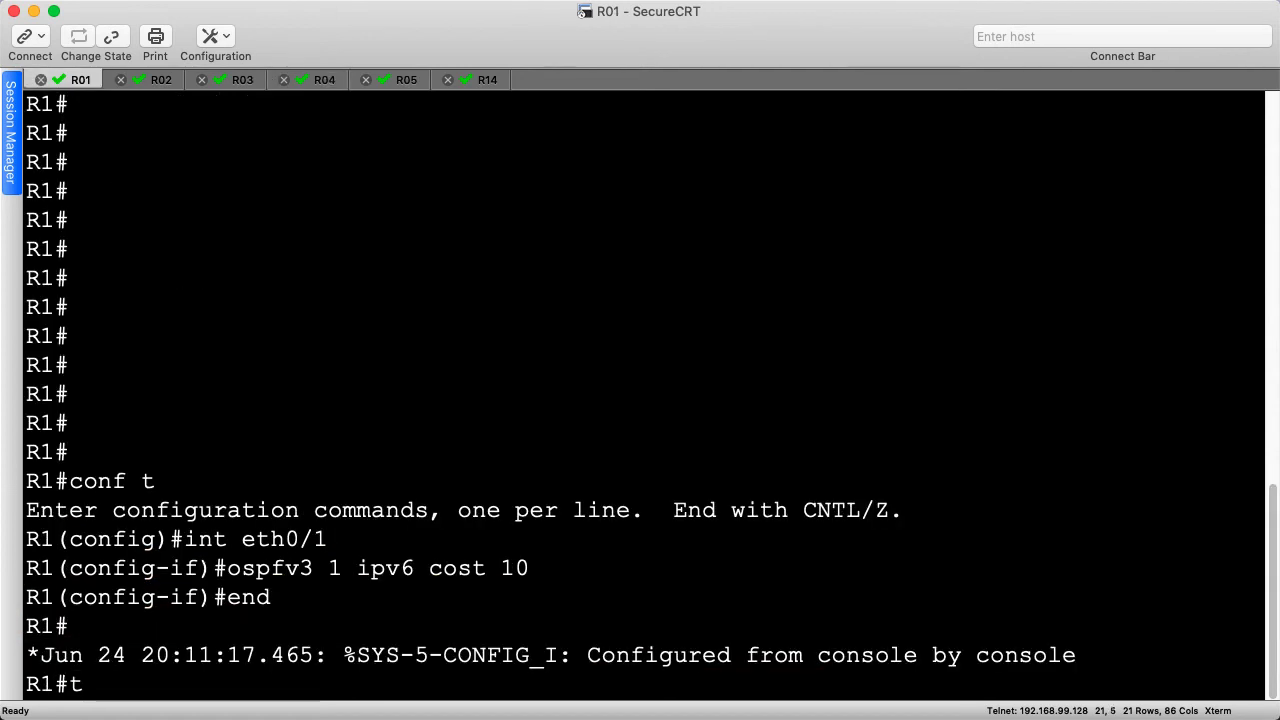
Step: On R1, trace the route to fc00::4
type("raceroute fc00::4")
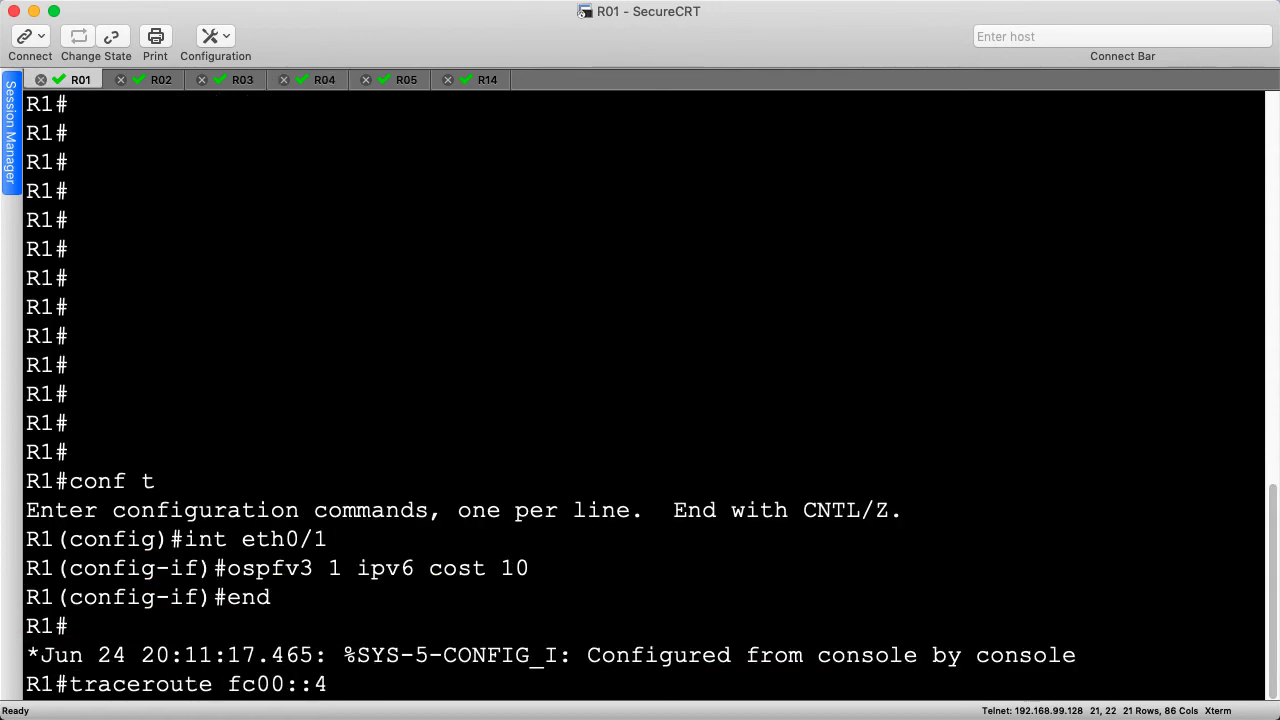
key("Return")
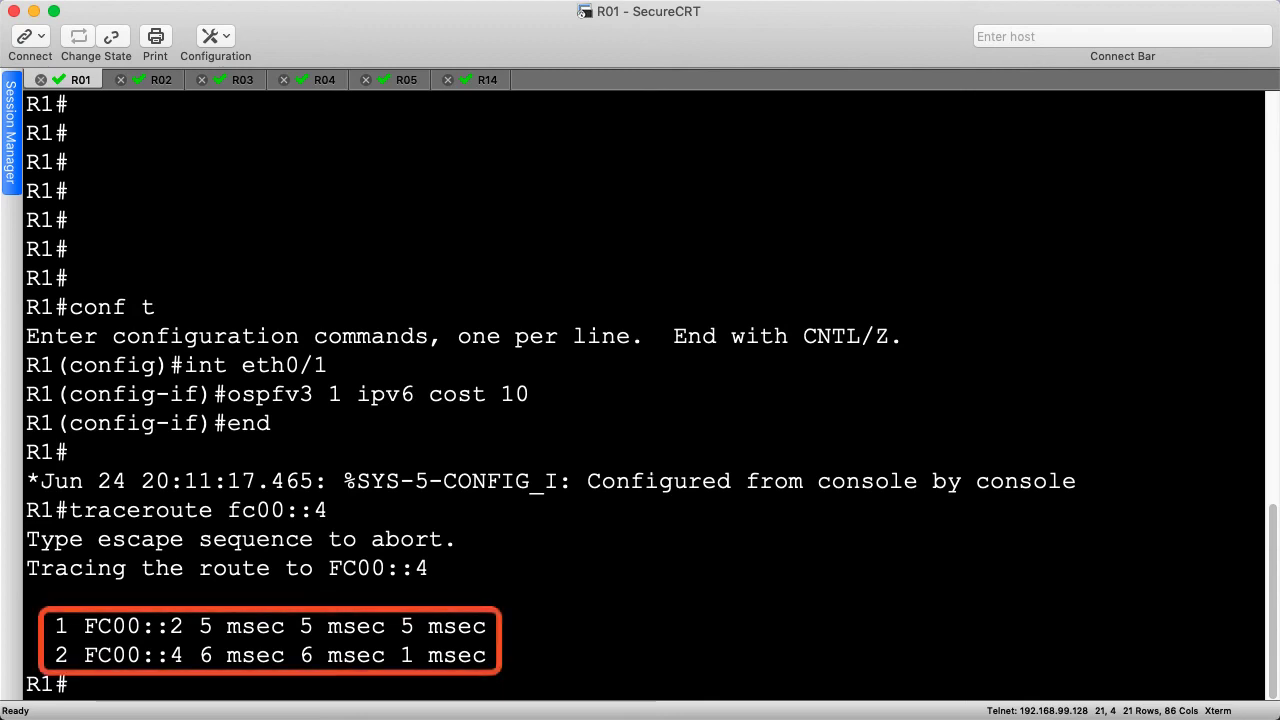
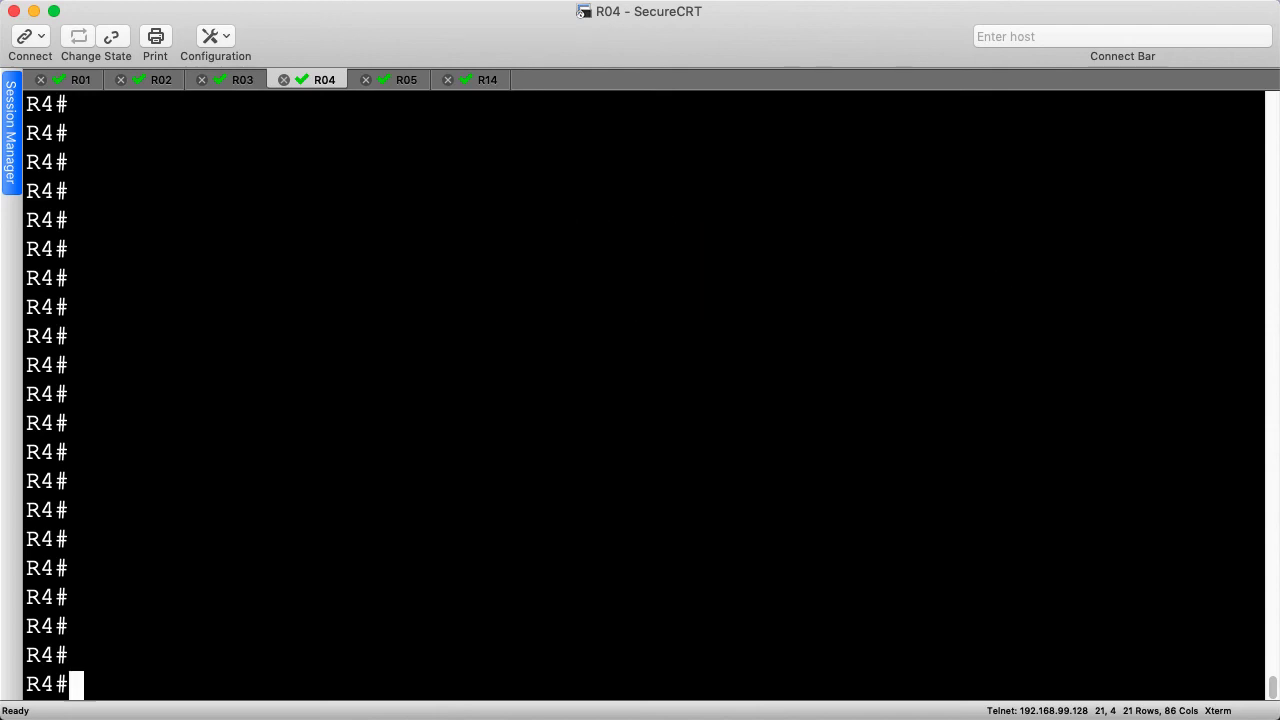
Step: On R4, display the OSPFv3 process 1 area 0 IPv6 prefix and link LSAs advertised by 10.0.0.4
key("Return")
type("show ospfv3 1 0 ipv6 database prefix adv-router 10.0.0.4")
key("Return")
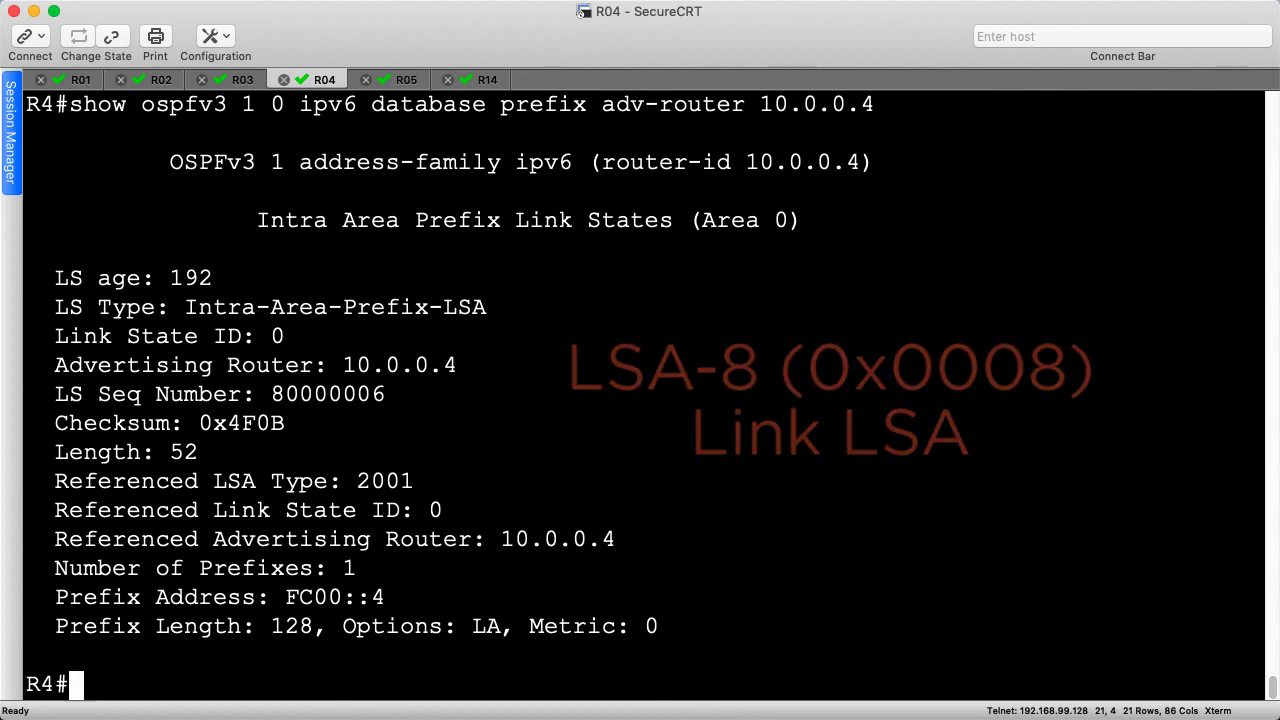
type("show ospfv3 1 0 ipv6 database link adv-router 10.0.0.4")
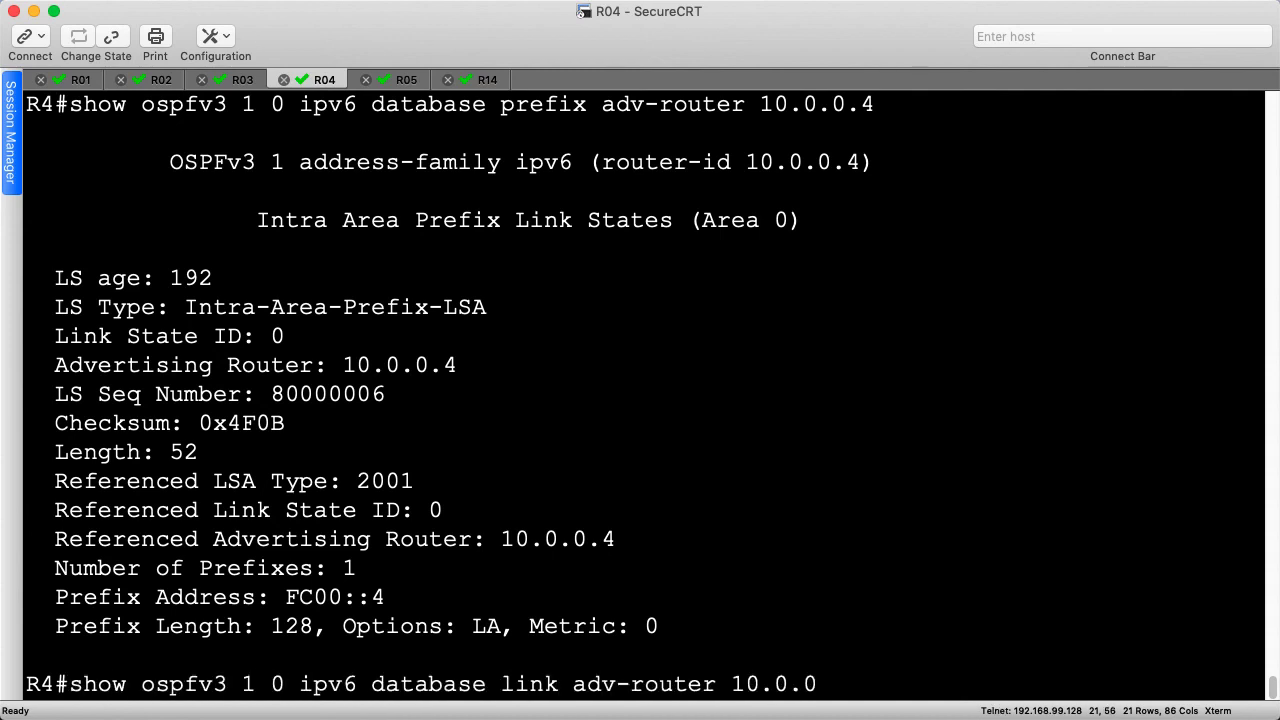
key("Return")
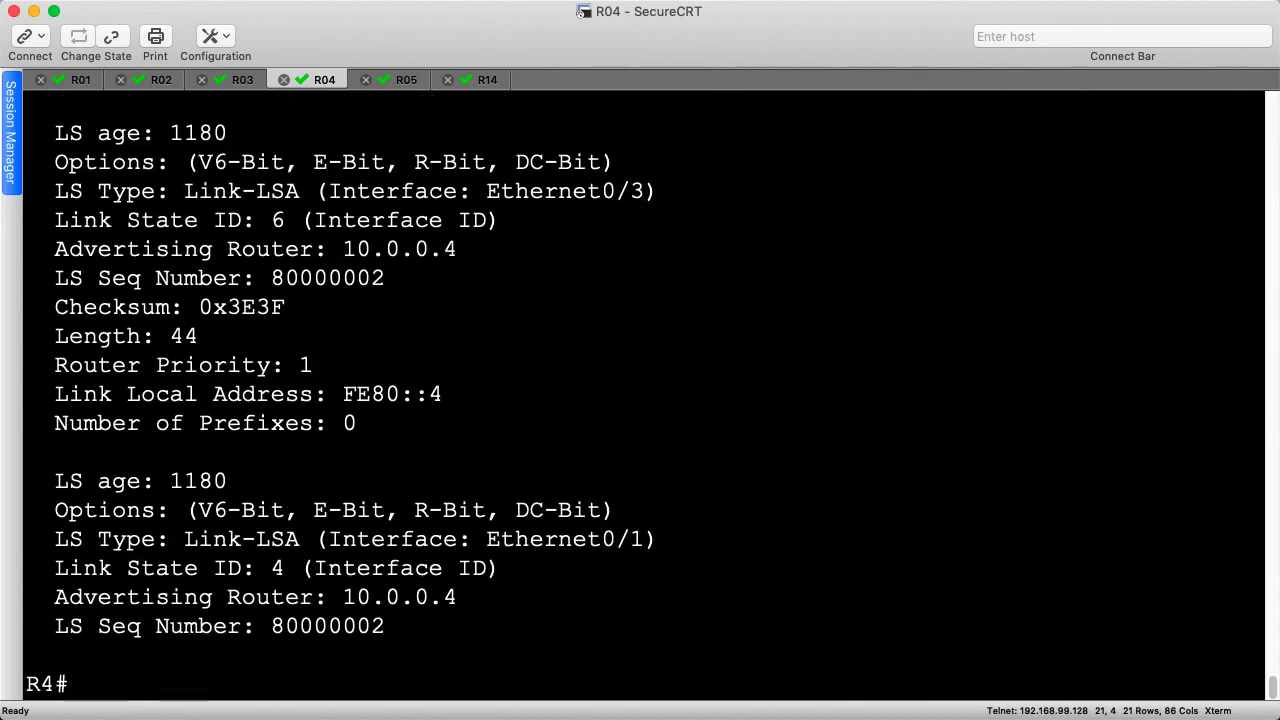